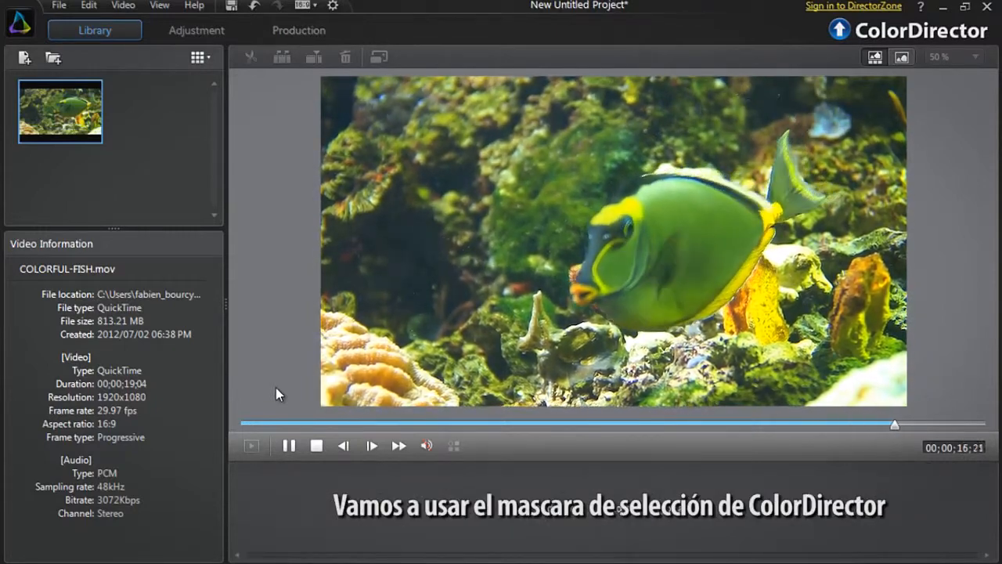
# Place the COLORFUL-FISH.mov clip on the timeline and open the regional adjustment tools for it
pyautogui.moveTo(98, 126); pyautogui.dragTo(282, 501)
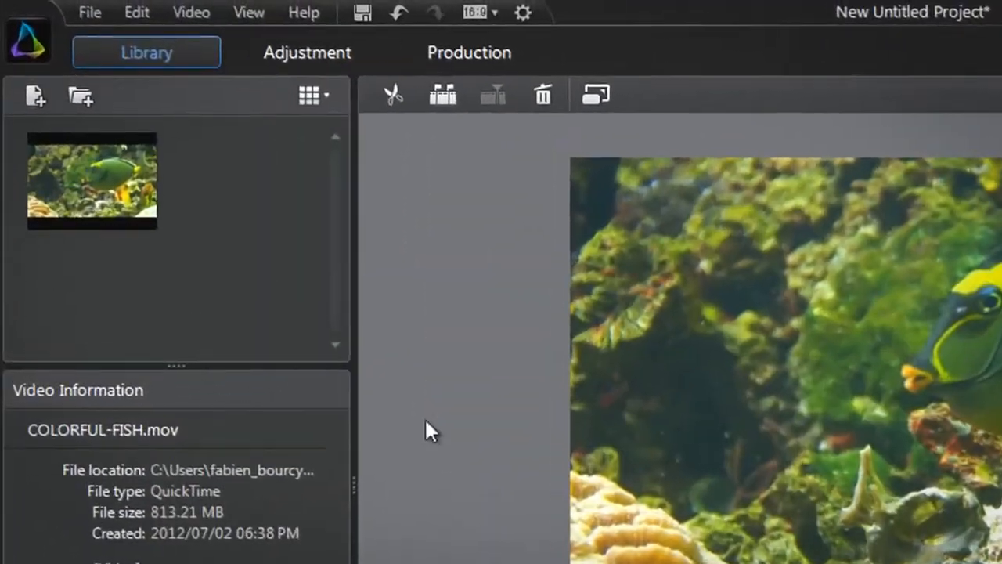
pyautogui.click(372, 54)
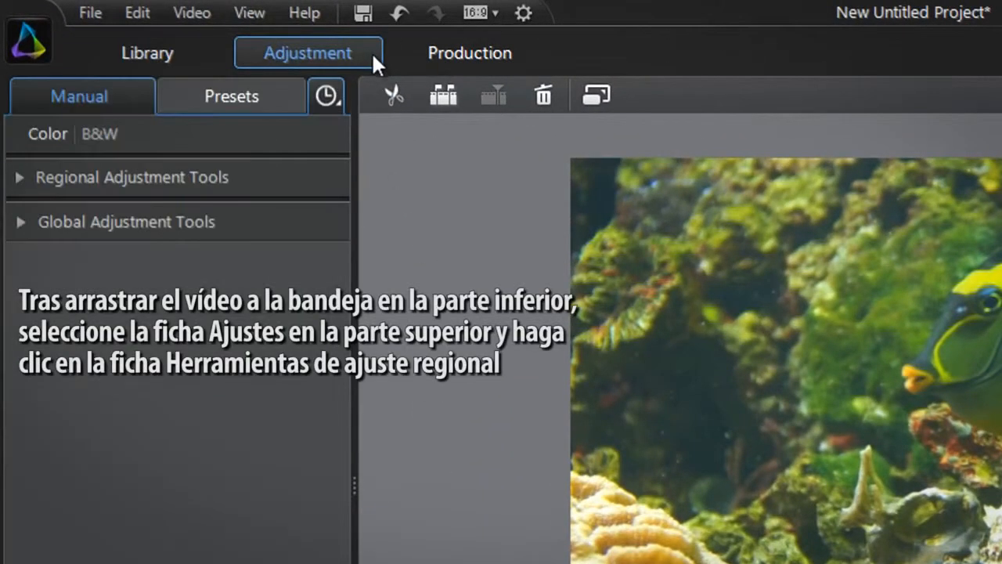
pyautogui.click(270, 179)
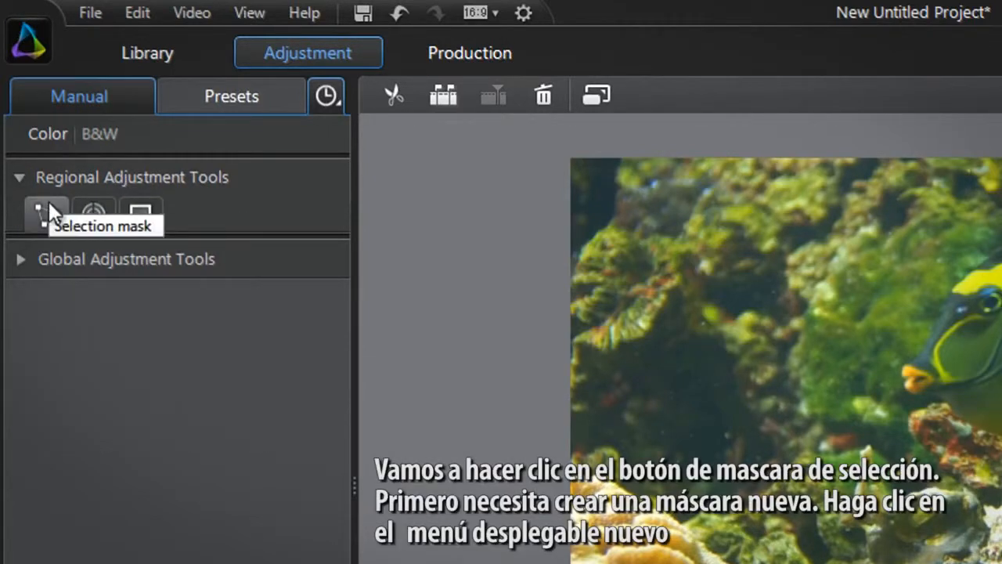
# Start a new selection mask with its first point behind the fish's head, and set the mask's feather to 5
pyautogui.click(49, 201)
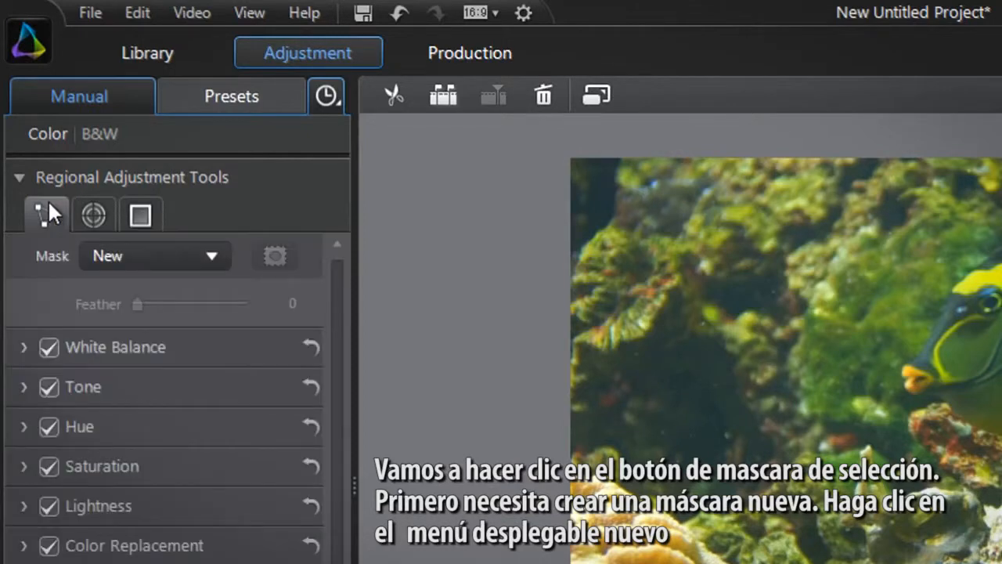
pyautogui.click(167, 261)
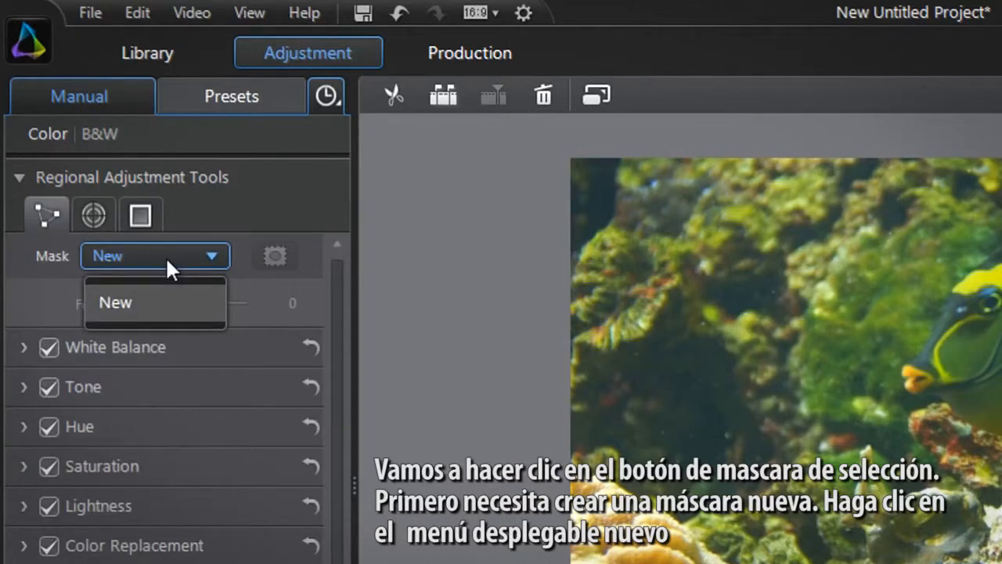
pyautogui.click(167, 298)
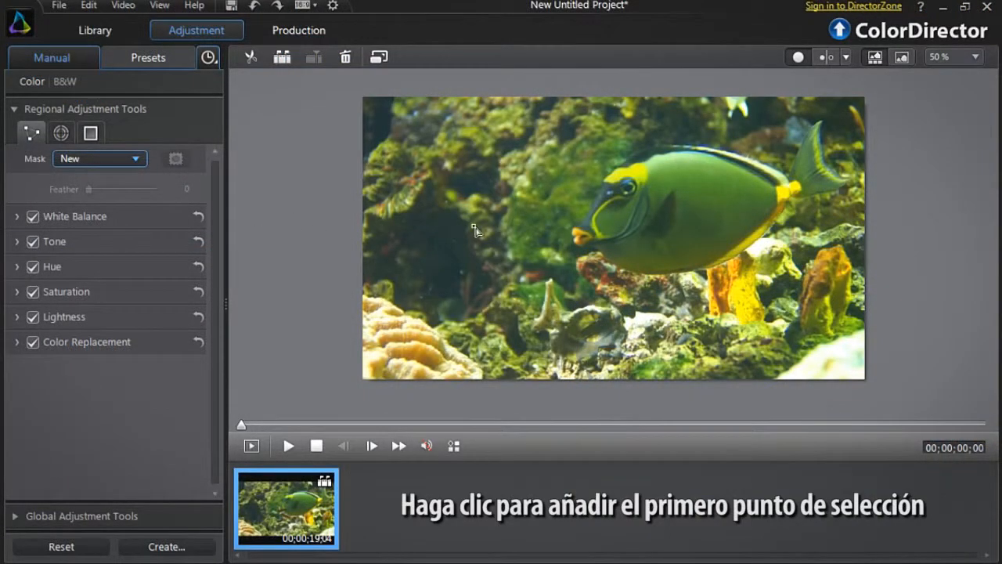
pyautogui.click(645, 163)
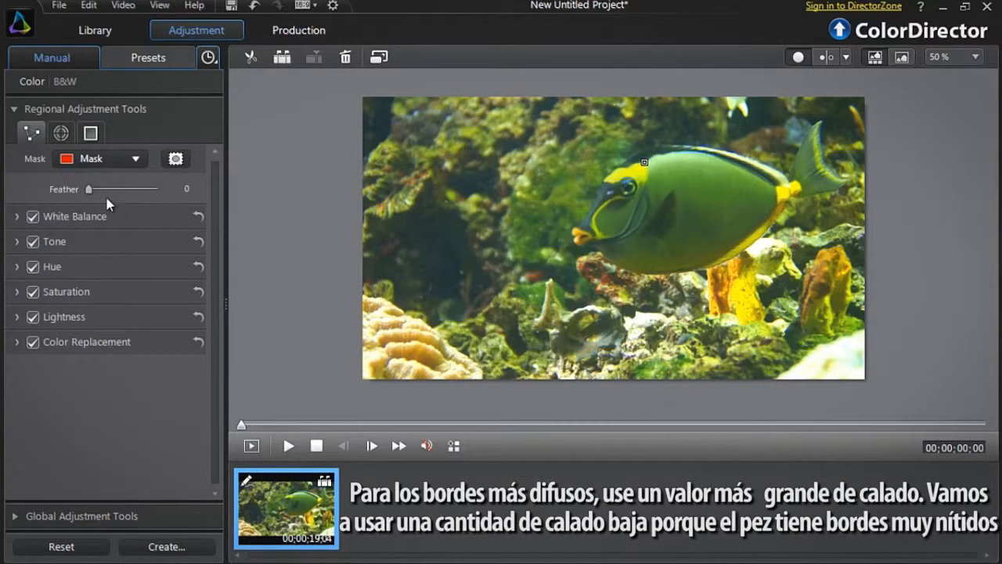
pyautogui.moveTo(90, 190)
pyautogui.mouseDown()
pyautogui.moveTo(116, 195)
pyautogui.moveTo(90, 195)
pyautogui.mouseUp()
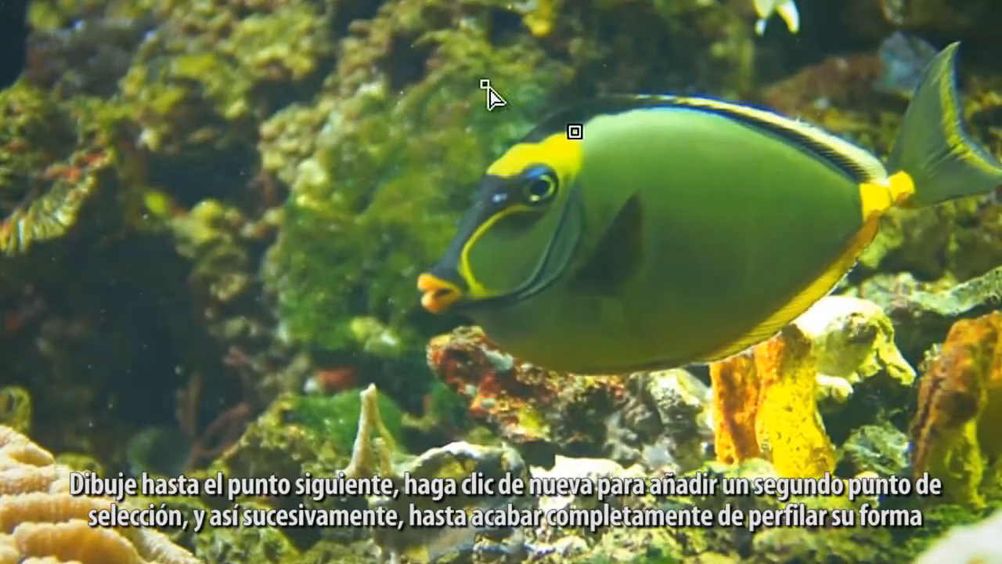
# Trace the fish's body with selection points along the back, tail base, belly and gill line, closing the mask at the first point
pyautogui.click(602, 116)
pyautogui.click(626, 115)
pyautogui.click(650, 109)
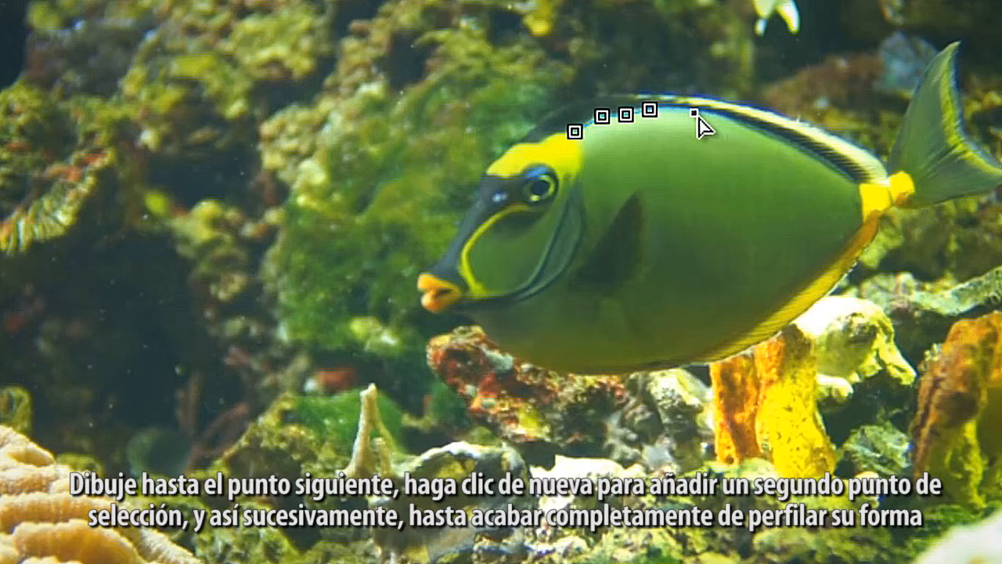
pyautogui.click(683, 111)
pyautogui.click(718, 118)
pyautogui.click(762, 134)
pyautogui.click(807, 154)
pyautogui.click(859, 185)
pyautogui.click(866, 226)
pyautogui.click(830, 272)
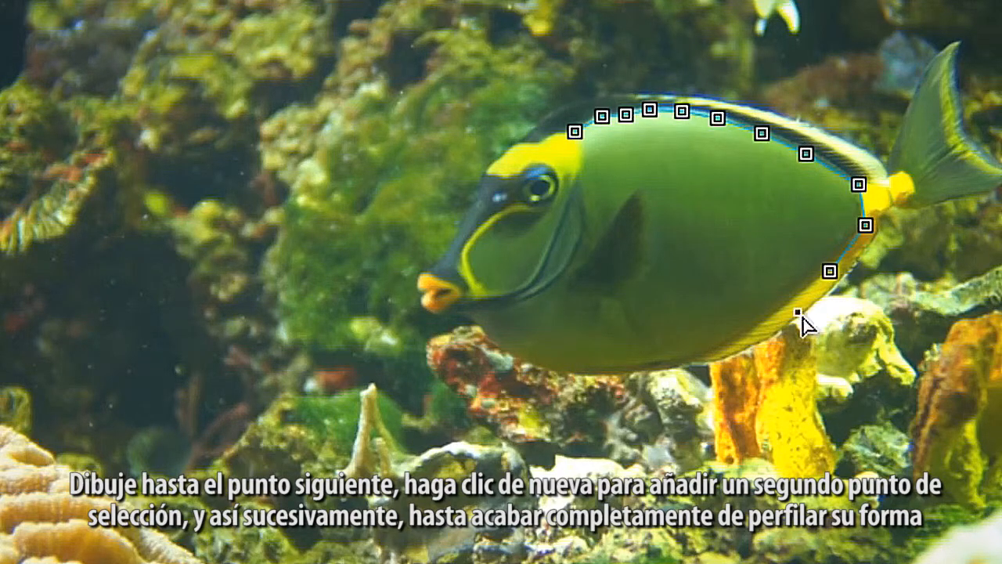
pyautogui.click(774, 314)
pyautogui.click(710, 354)
pyautogui.click(642, 371)
pyautogui.click(587, 375)
pyautogui.click(527, 363)
pyautogui.click(489, 343)
pyautogui.click(471, 315)
pyautogui.click(489, 312)
pyautogui.click(536, 296)
pyautogui.click(565, 275)
pyautogui.click(583, 242)
pyautogui.click(588, 204)
pyautogui.click(578, 171)
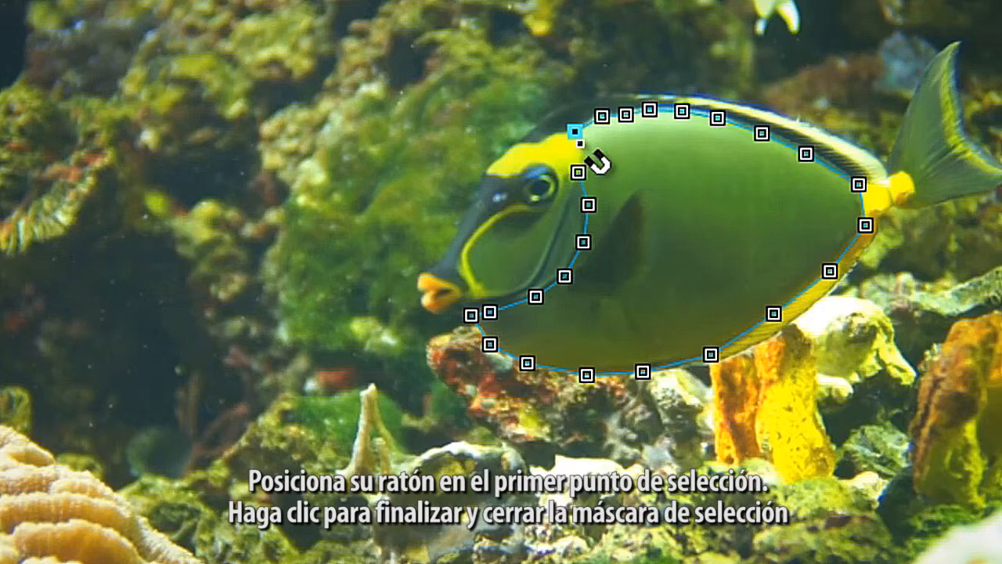
pyautogui.click(578, 137)
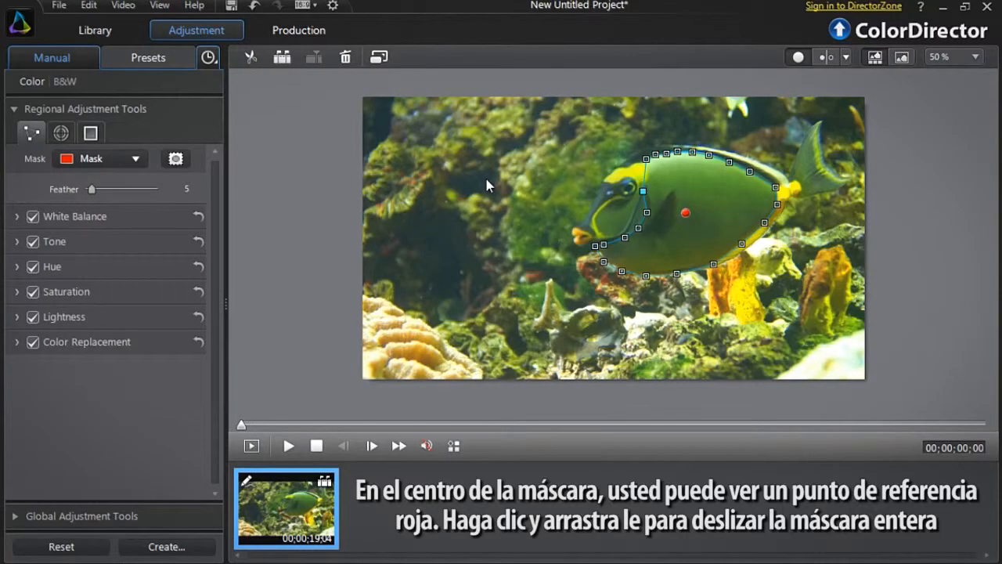
# Refine the mask by shifting it slightly, repositioning points along the belly, and adding and adjusting a point on the edge behind the head
pyautogui.moveTo(686, 213)
pyautogui.mouseDown()
pyautogui.moveTo(703, 203)
pyautogui.moveTo(646, 185)
pyautogui.moveTo(611, 248)
pyautogui.moveTo(671, 262)
pyautogui.moveTo(745, 188)
pyautogui.moveTo(709, 196)
pyautogui.moveTo(692, 218)
pyautogui.mouseUp()
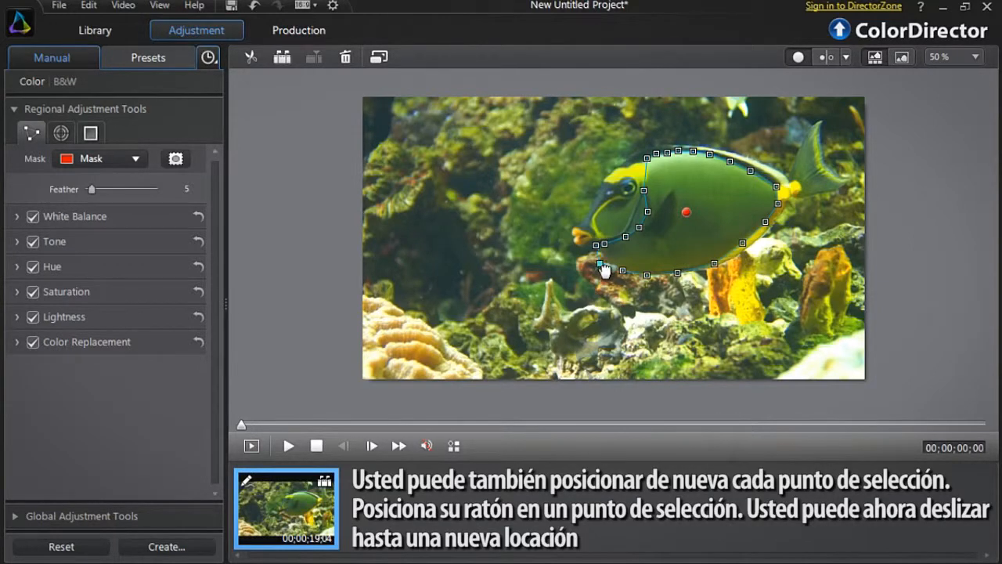
pyautogui.moveTo(609, 269); pyautogui.dragTo(631, 277)
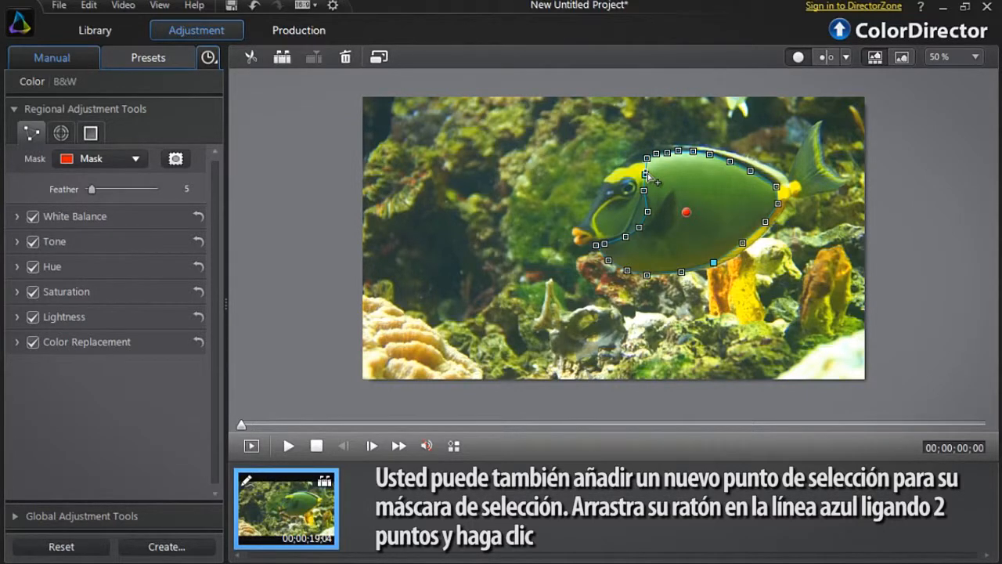
pyautogui.click(646, 174)
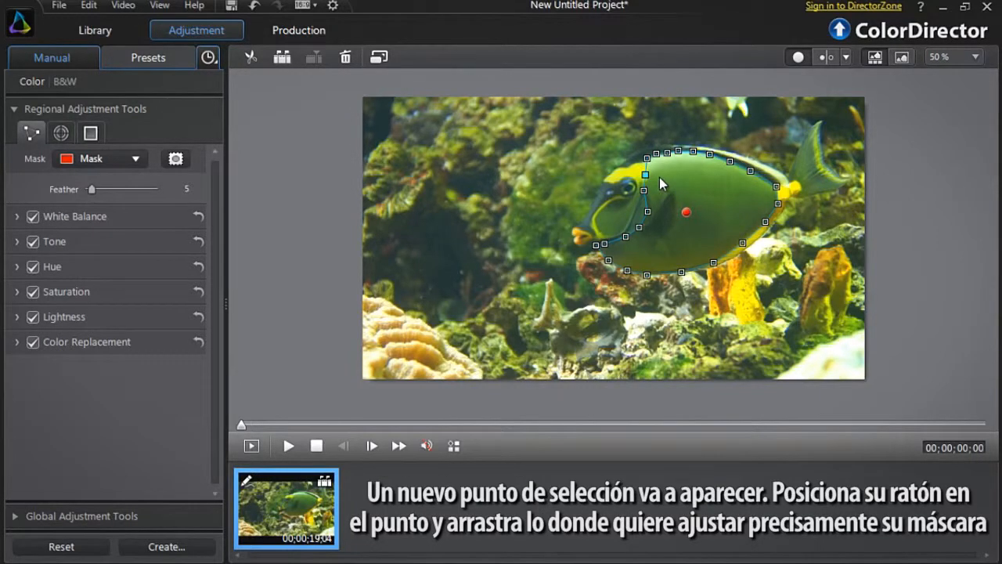
pyautogui.moveTo(646, 174)
pyautogui.mouseDown()
pyautogui.moveTo(682, 178)
pyautogui.moveTo(655, 180)
pyautogui.mouseUp()
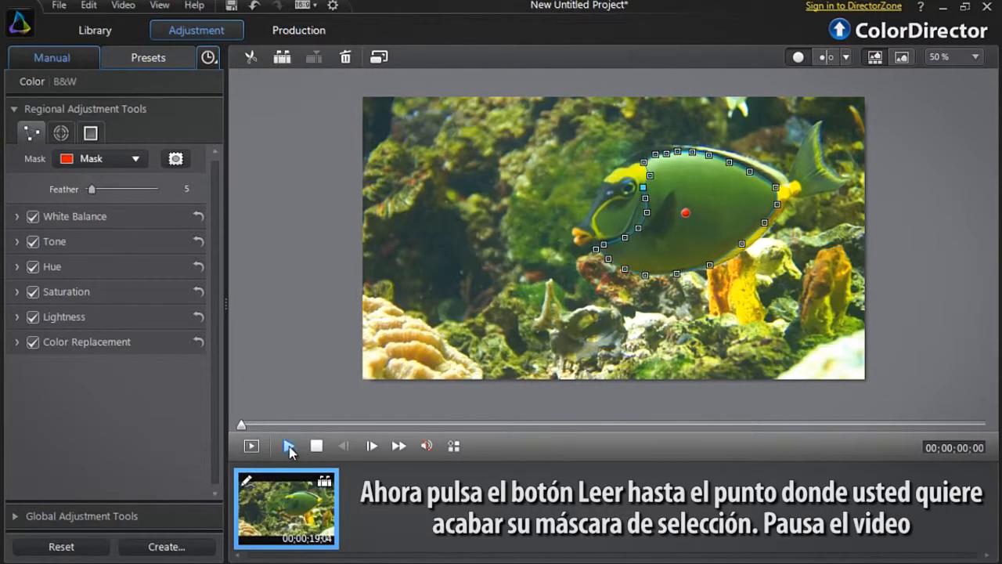
# Play the clip up to 00;00;04;02, pause there and show the keyframe settings
pyautogui.click(289, 446)
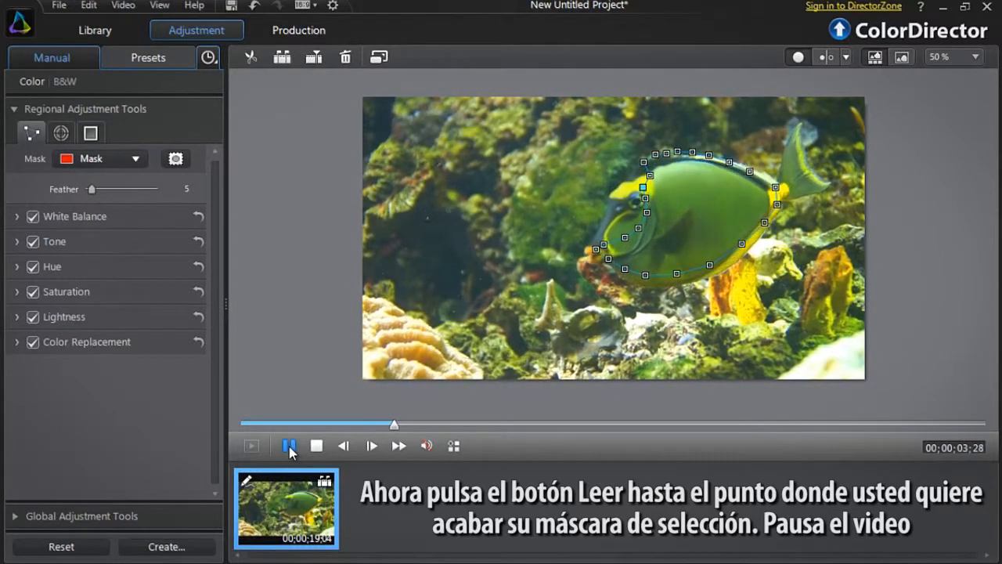
pyautogui.click(289, 447)
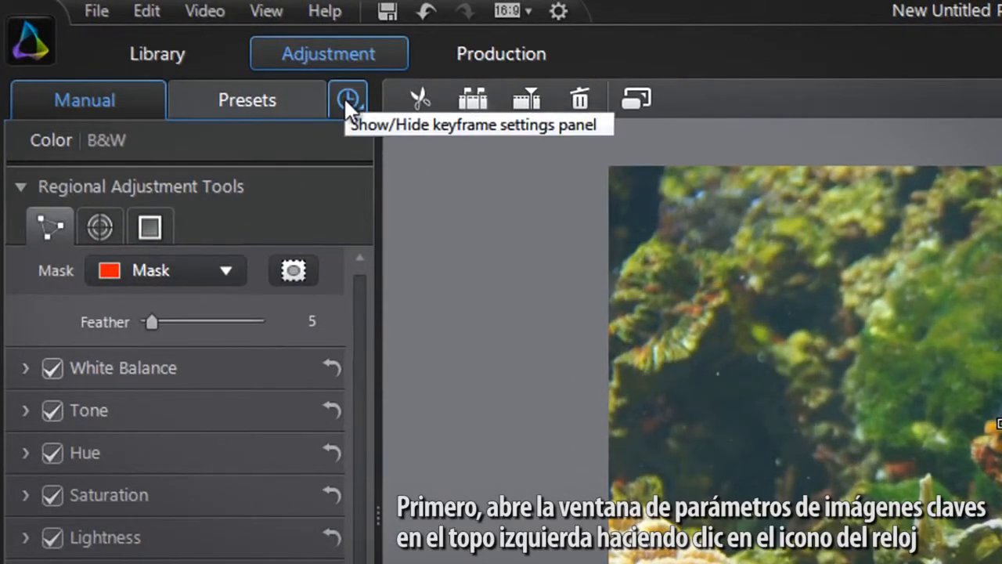
pyautogui.click(346, 98)
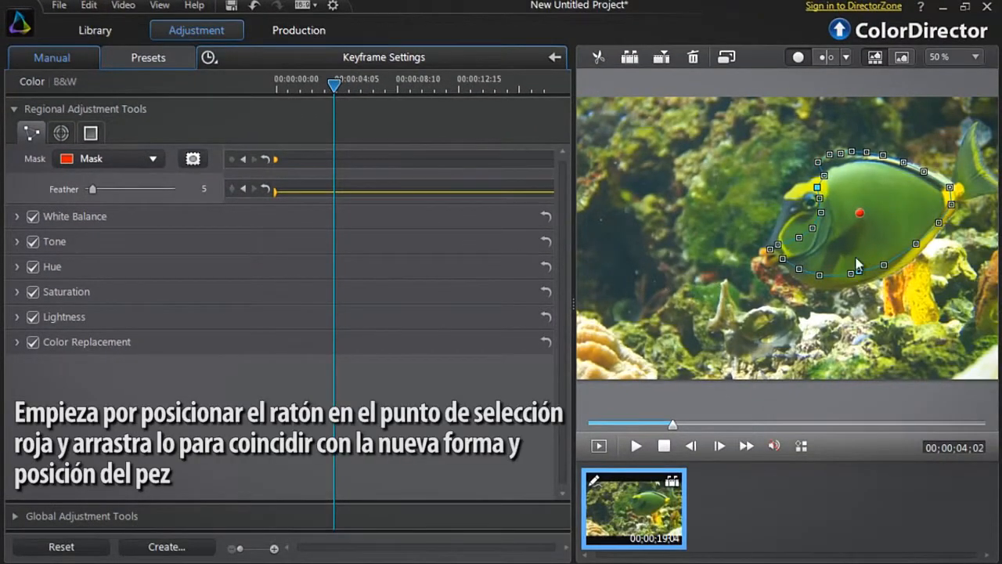
# Move the whole mask onto the fish at 00;00;04;02 and adjust individual points to match its back, tail base, belly and gill line
pyautogui.moveTo(865, 219); pyautogui.dragTo(869, 233)
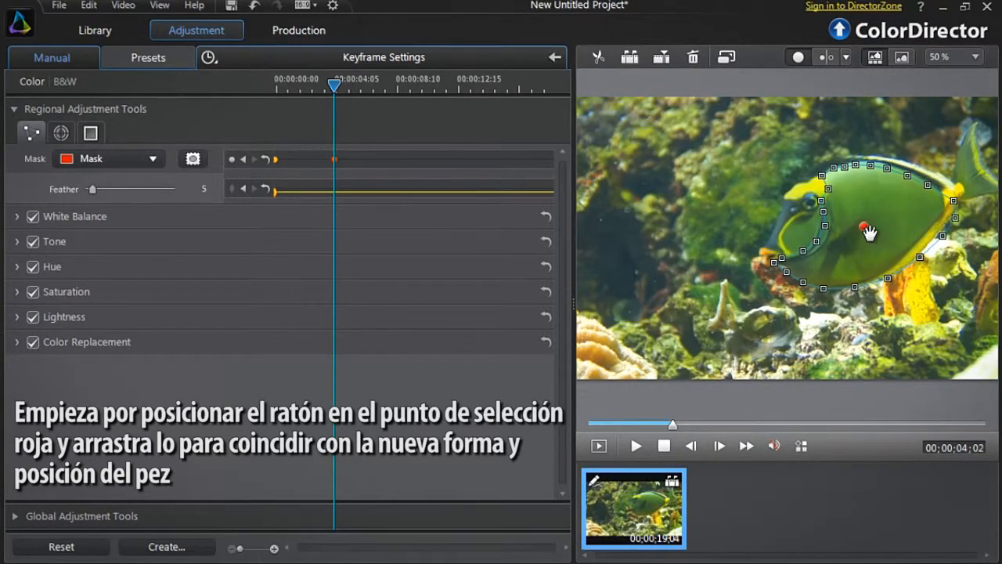
pyautogui.moveTo(871, 166); pyautogui.dragTo(909, 172)
pyautogui.moveTo(929, 186); pyautogui.dragTo(947, 209)
pyautogui.moveTo(945, 238); pyautogui.dragTo(859, 285)
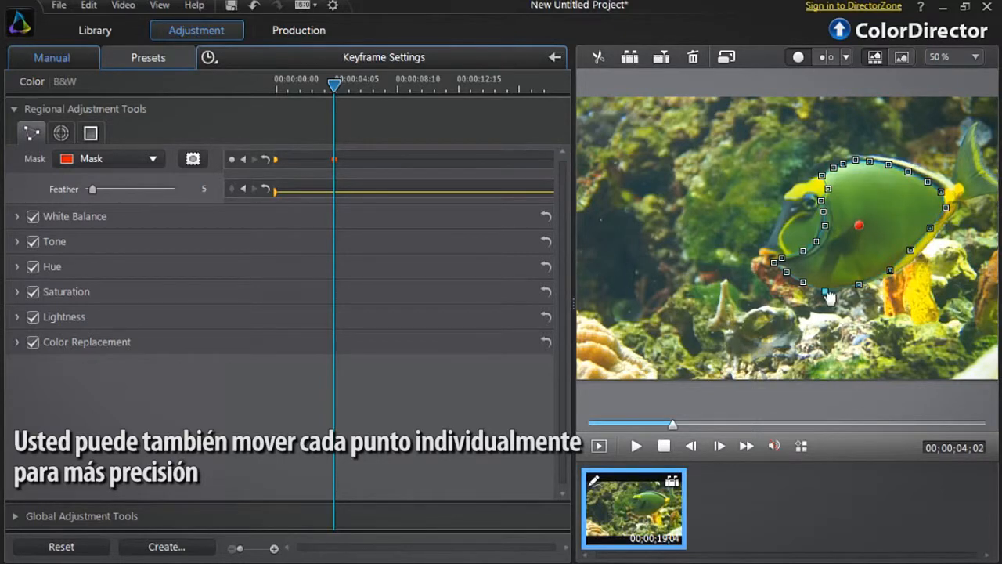
pyautogui.moveTo(786, 273); pyautogui.dragTo(791, 274)
pyautogui.moveTo(775, 263); pyautogui.dragTo(780, 262)
pyautogui.moveTo(802, 251); pyautogui.dragTo(821, 227)
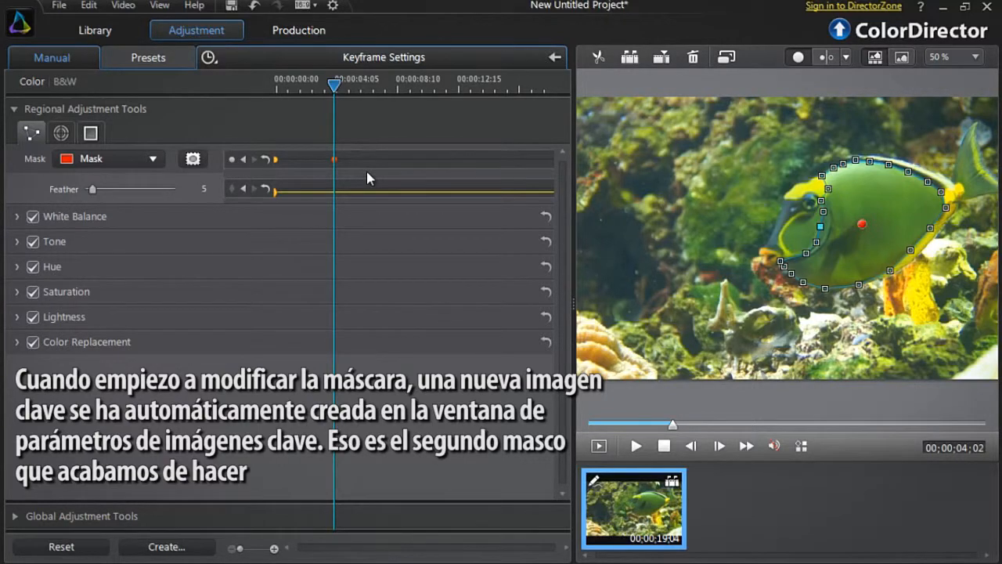
# Return to the start of the clip and play it to check how the mask follows the fish between the two keyframes
pyautogui.moveTo(673, 424); pyautogui.dragTo(588, 426)
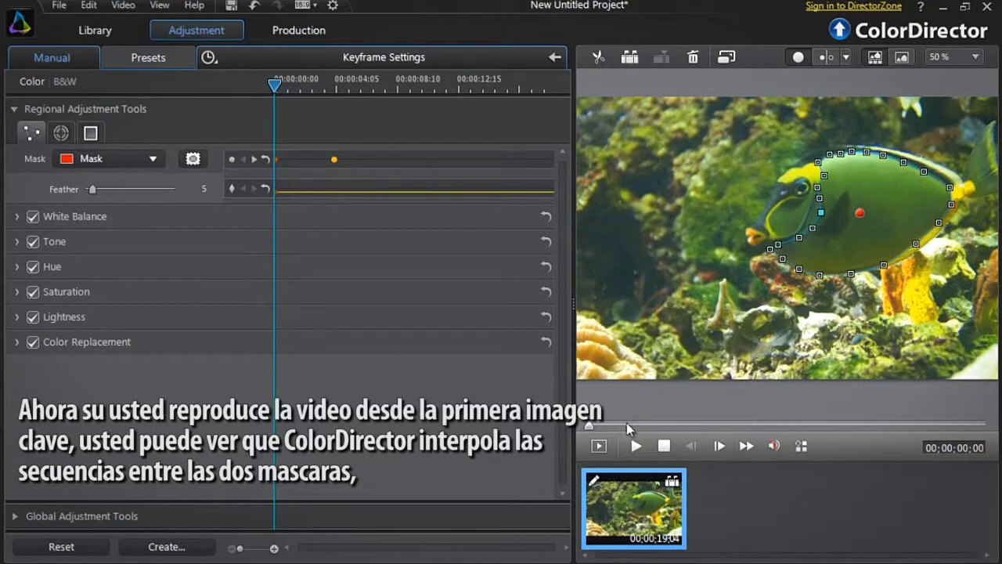
pyautogui.click(637, 446)
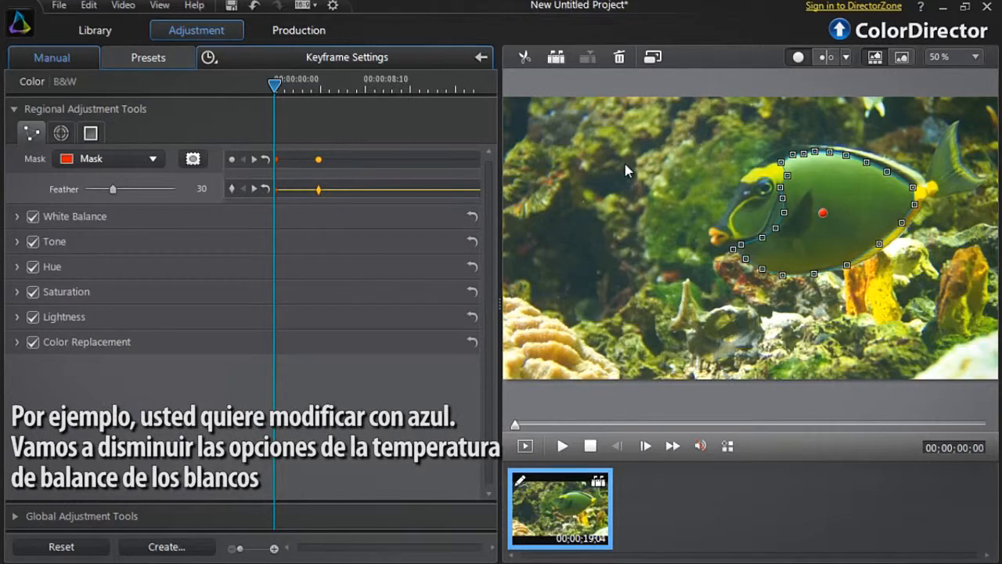
# Lower the white balance temperature of the masked fish body to -66 at the start of the clip
pyautogui.click(194, 217)
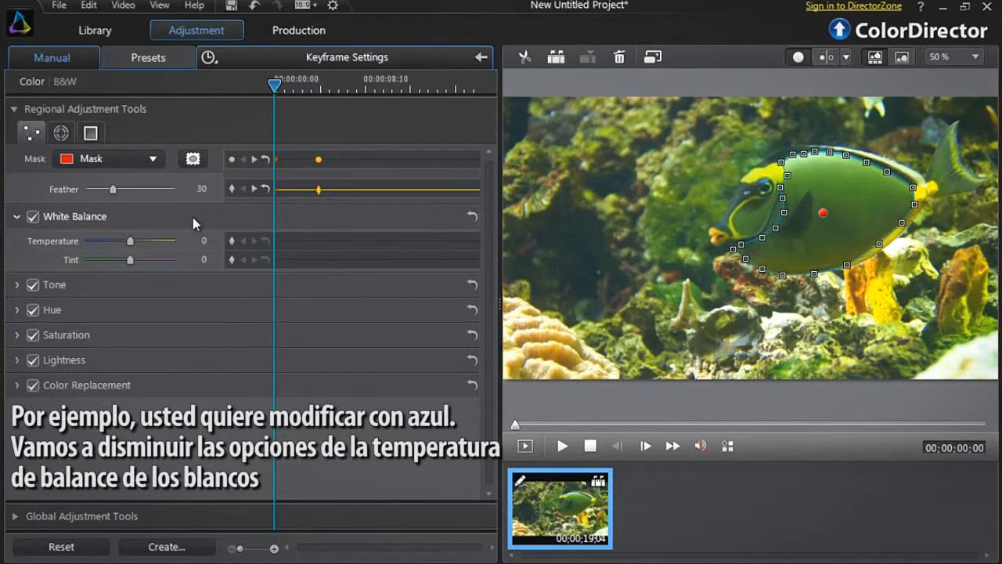
pyautogui.moveTo(129, 242); pyautogui.dragTo(104, 248)
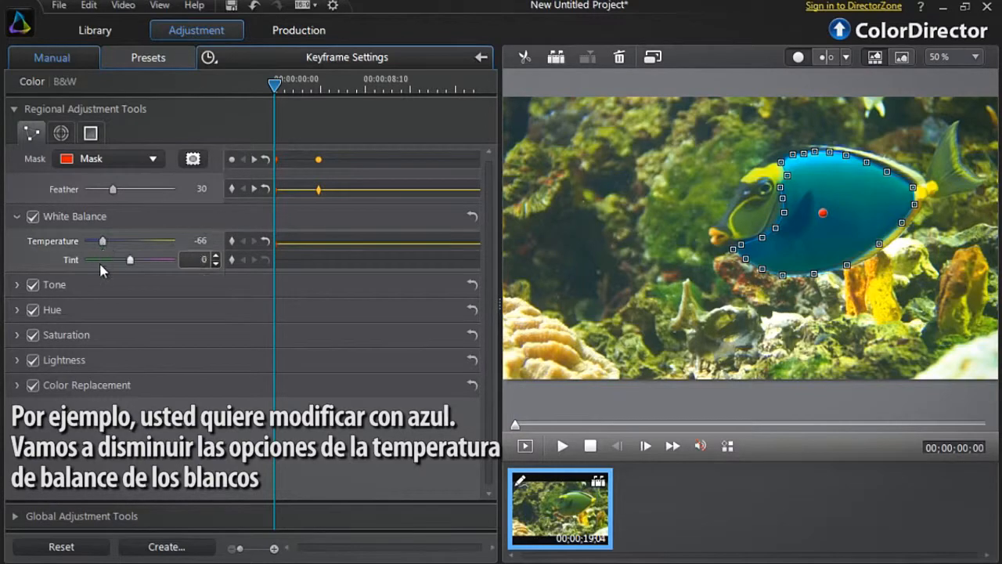